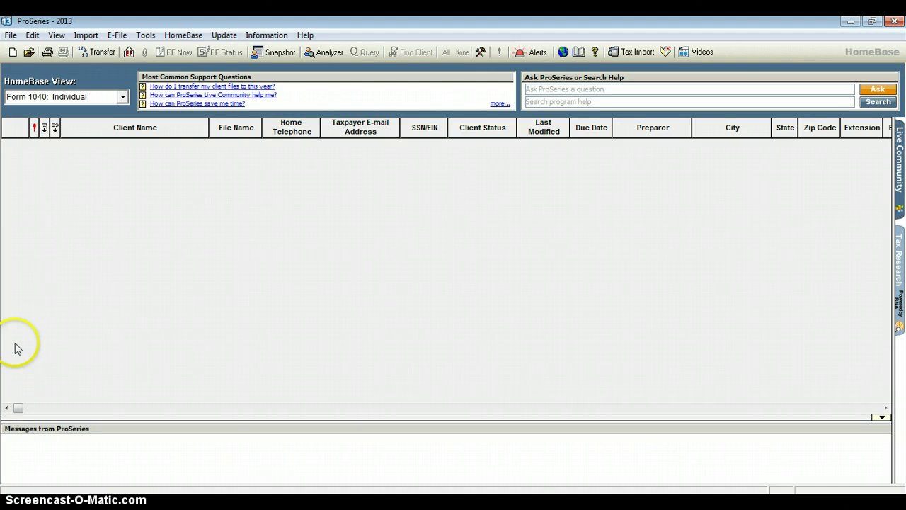
Start a new client return, choosing 2013 US Form 1040 Individual Income Tax Return as the type.
{"action": "left_click", "coordinate": [11, 35]}
{"action": "left_click", "coordinate": [11, 34]}
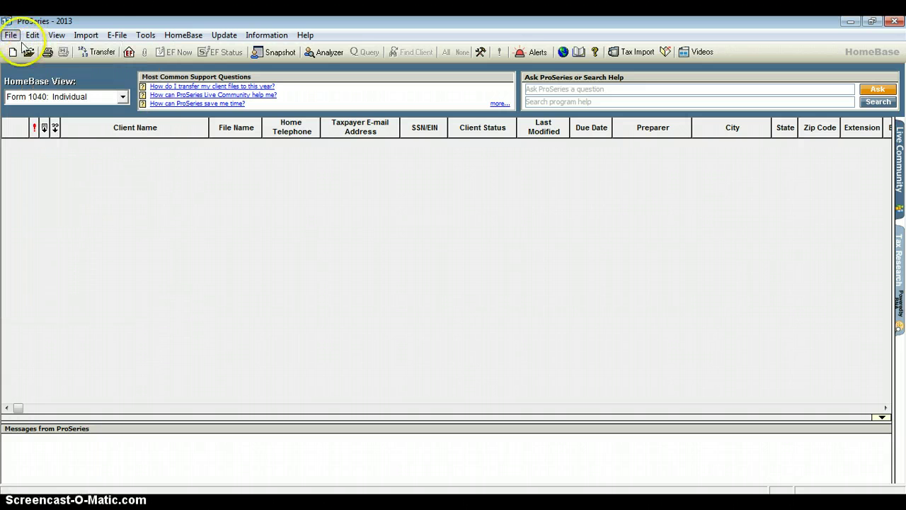
{"action": "left_click", "coordinate": [11, 35]}
{"action": "left_click", "coordinate": [43, 51]}
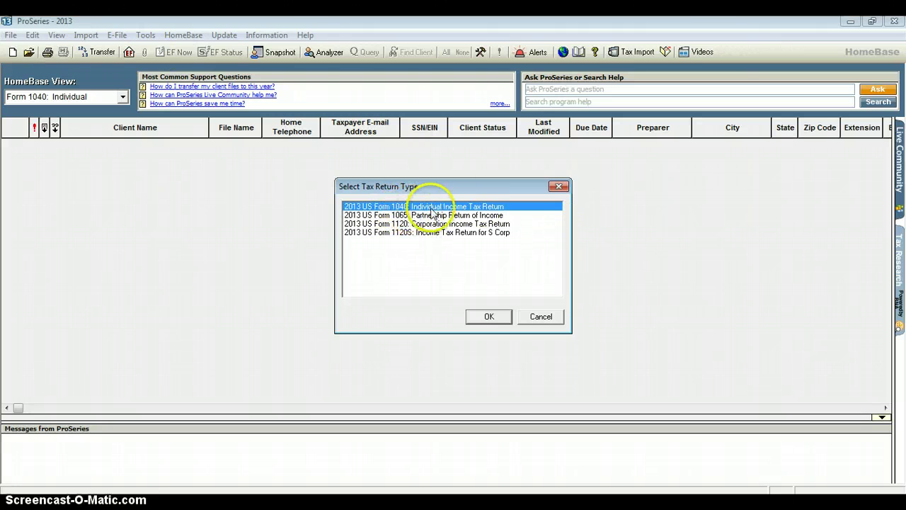
{"action": "left_click", "coordinate": [495, 319]}
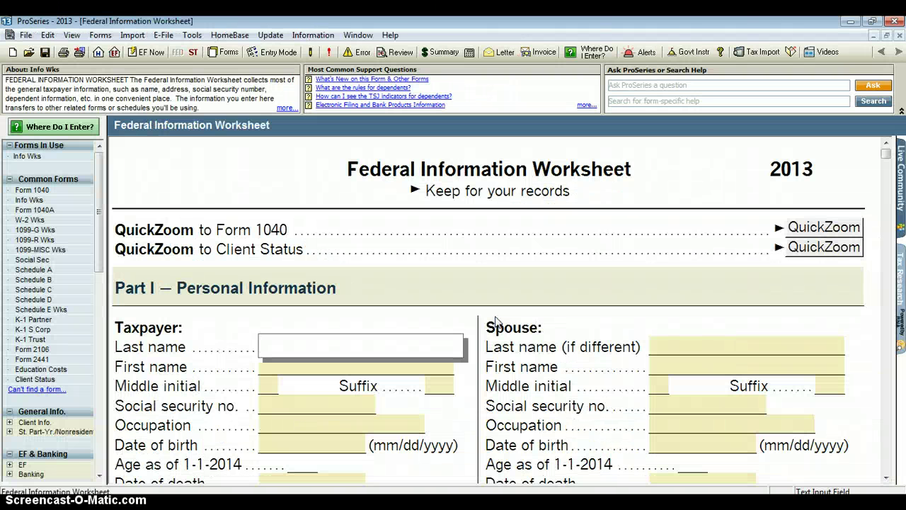
Enter the taxpayer's last name, first name, middle initial and social security number in Part I.
{"action": "left_click", "coordinate": [453, 225]}
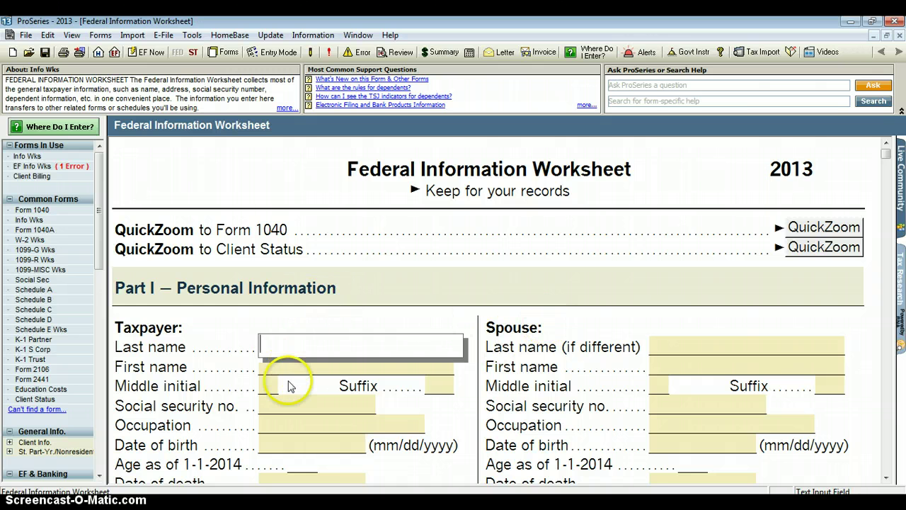
{"action": "scroll", "coordinate": [281, 403], "scroll_direction": "down", "scroll_amount": 1}
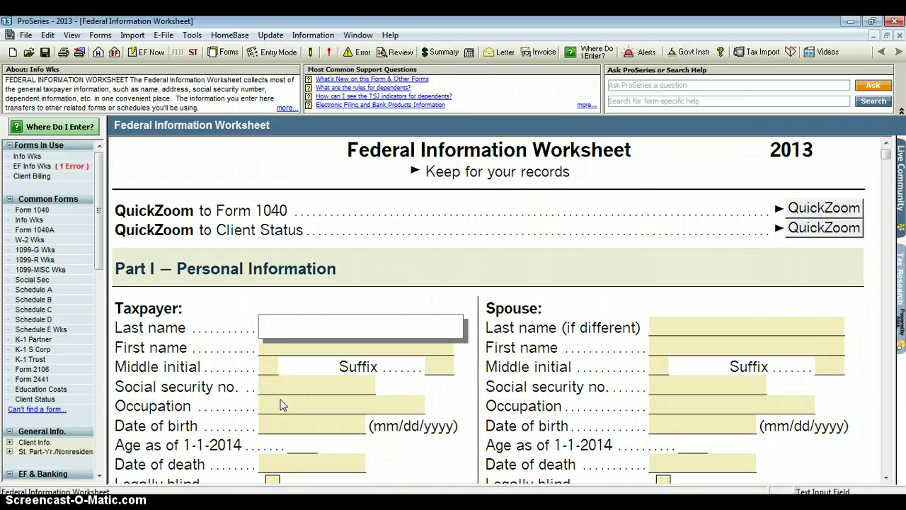
{"action": "type", "text": "SMITH"}
{"action": "key", "text": "Return"}
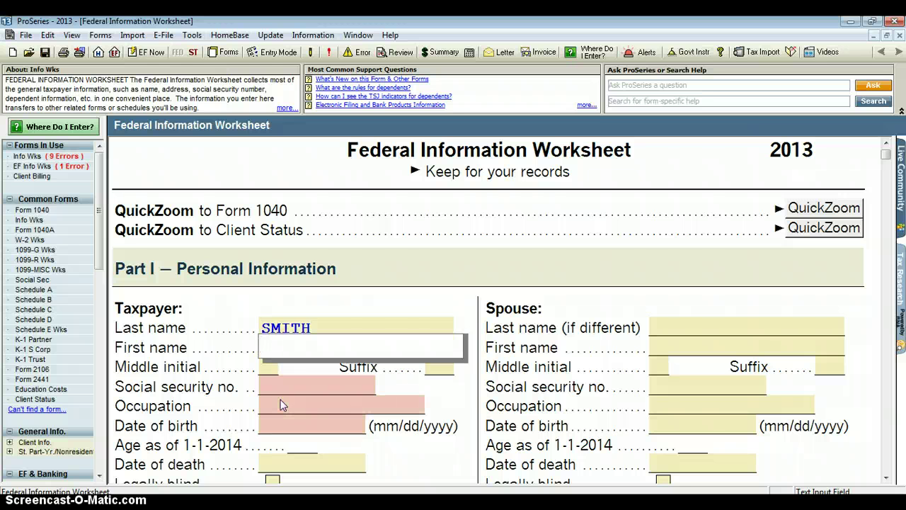
{"action": "type", "text": "JOHN"}
{"action": "key", "text": "Return"}
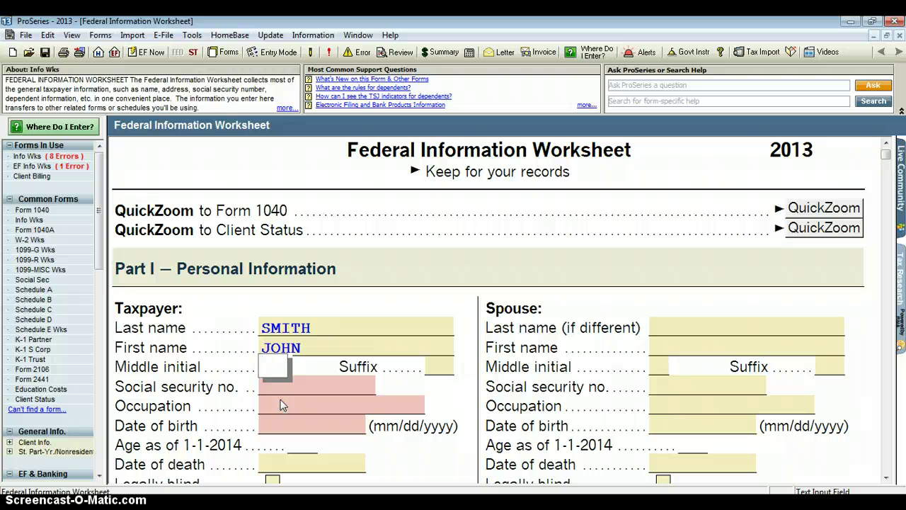
{"action": "type", "text": "Q"}
{"action": "key", "text": "Tab"}
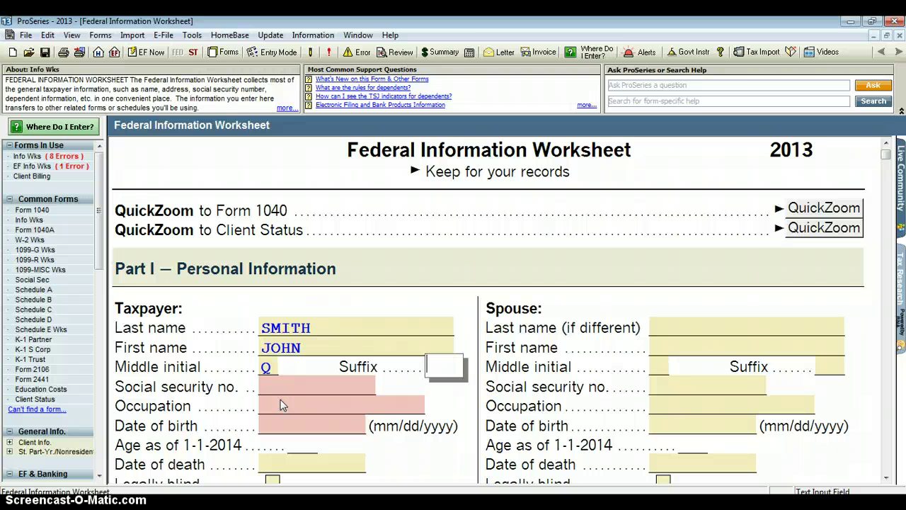
{"action": "key", "text": "Tab"}
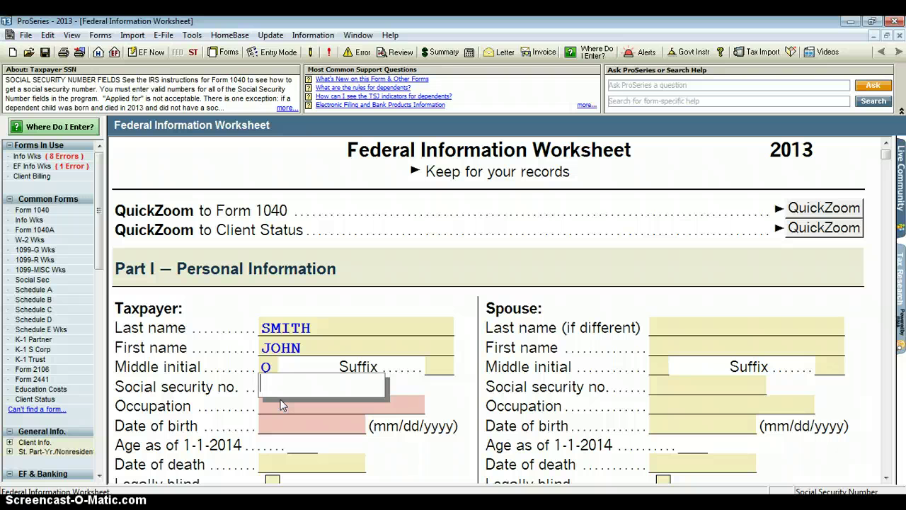
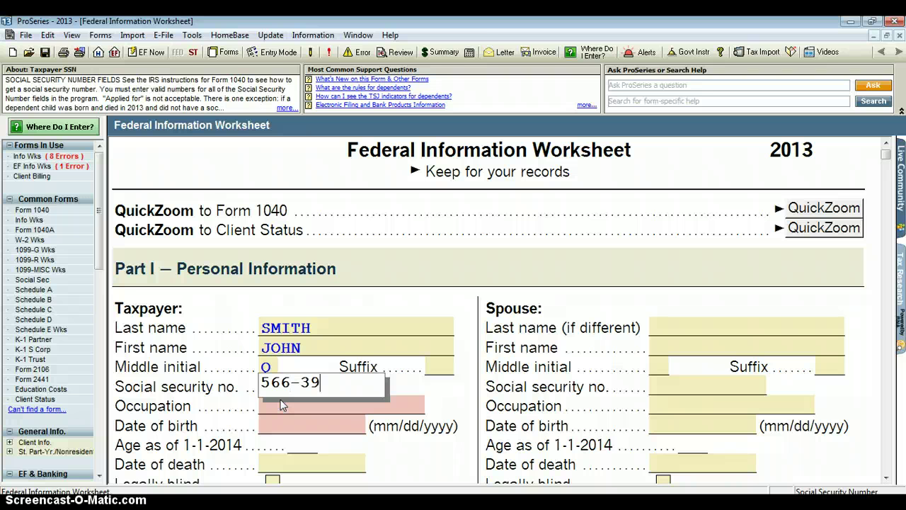
{"action": "left_click", "coordinate": [298, 405]}
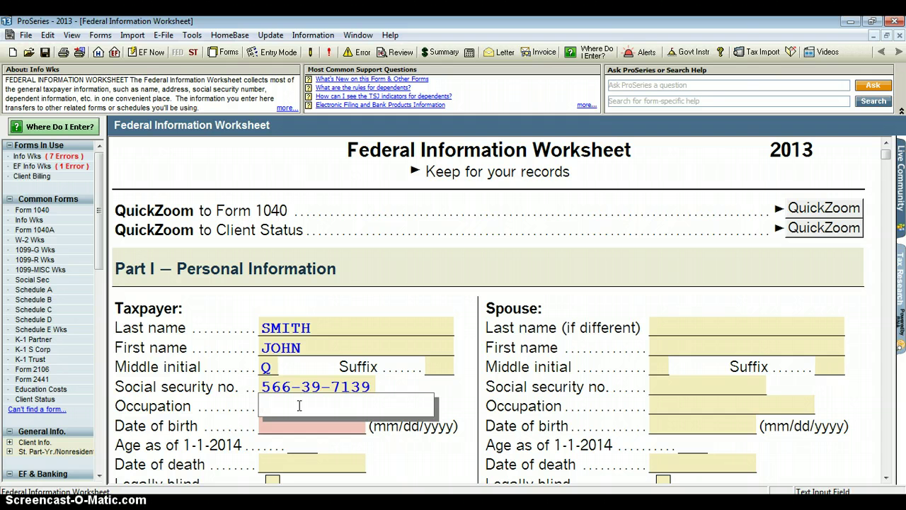
{"action": "type", "text": "SECURITY"}
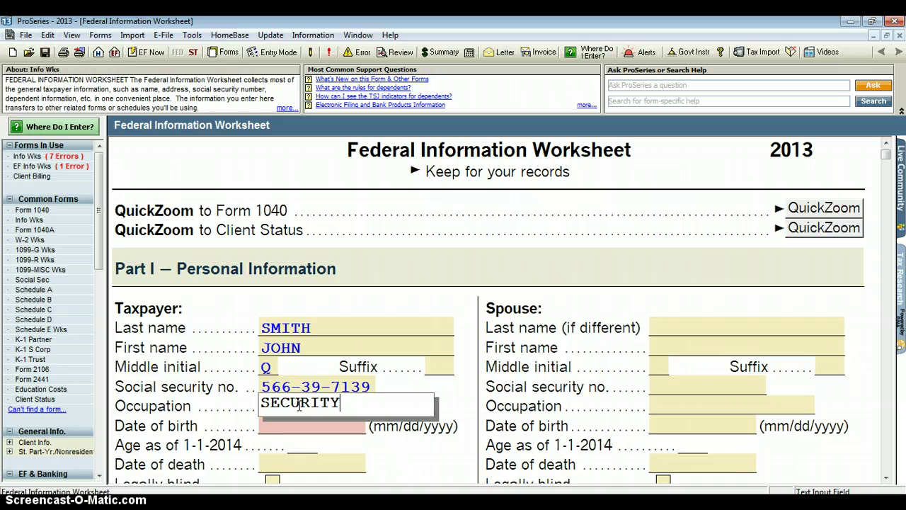
{"action": "key", "text": "Return"}
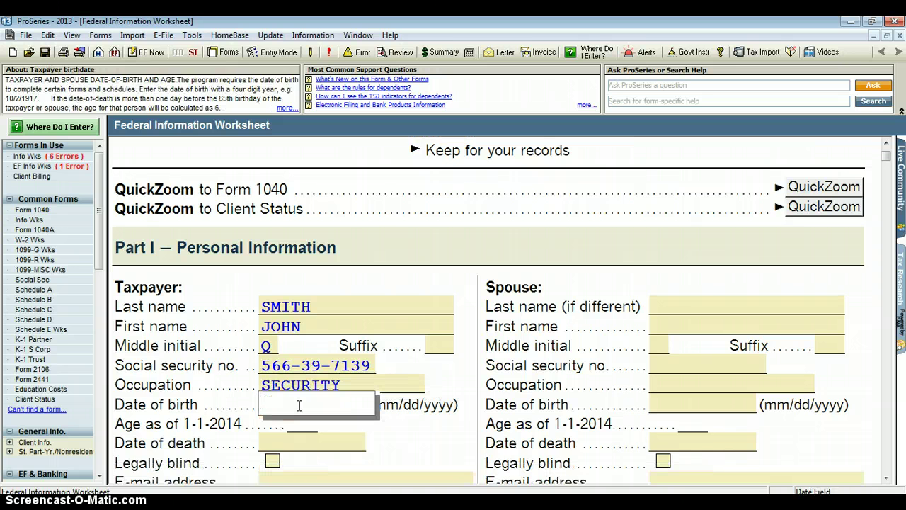
{"action": "type", "text": "01/09/64"}
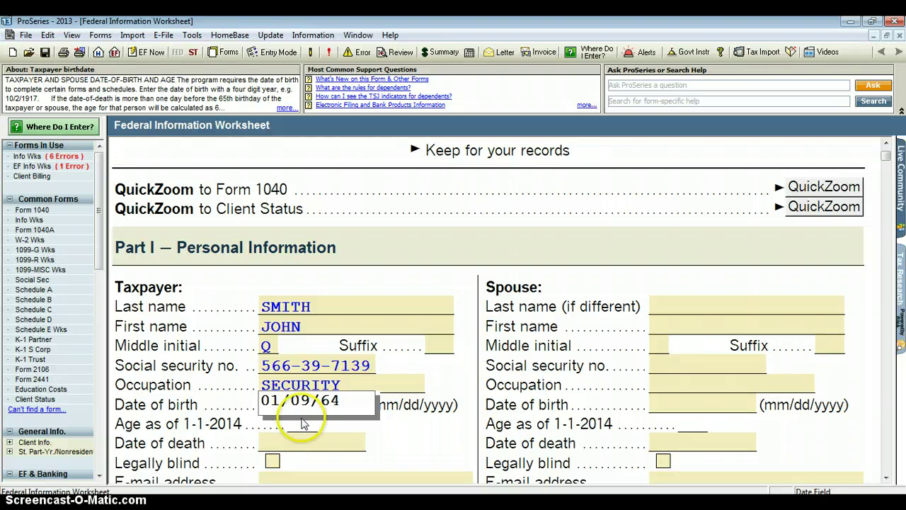
{"action": "left_click", "coordinate": [304, 446]}
Fill in the taxpayer's e-mail address and work phone number.
{"action": "scroll", "coordinate": [306, 451], "scroll_direction": "up", "scroll_amount": 1}
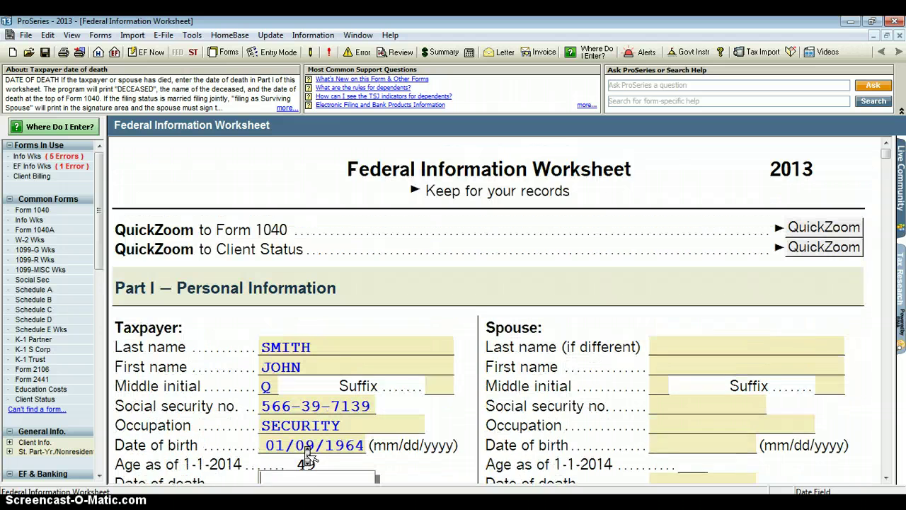
{"action": "scroll", "coordinate": [306, 451], "scroll_direction": "down", "scroll_amount": 5}
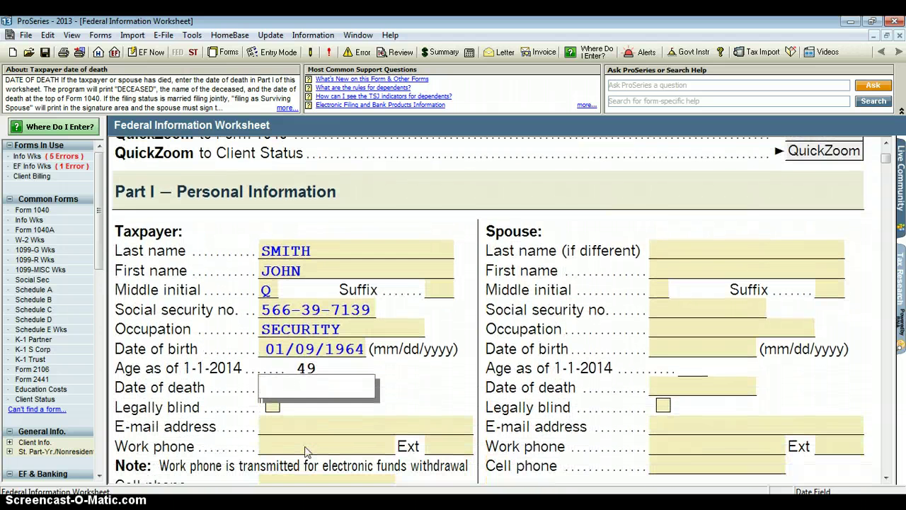
{"action": "left_click", "coordinate": [304, 407]}
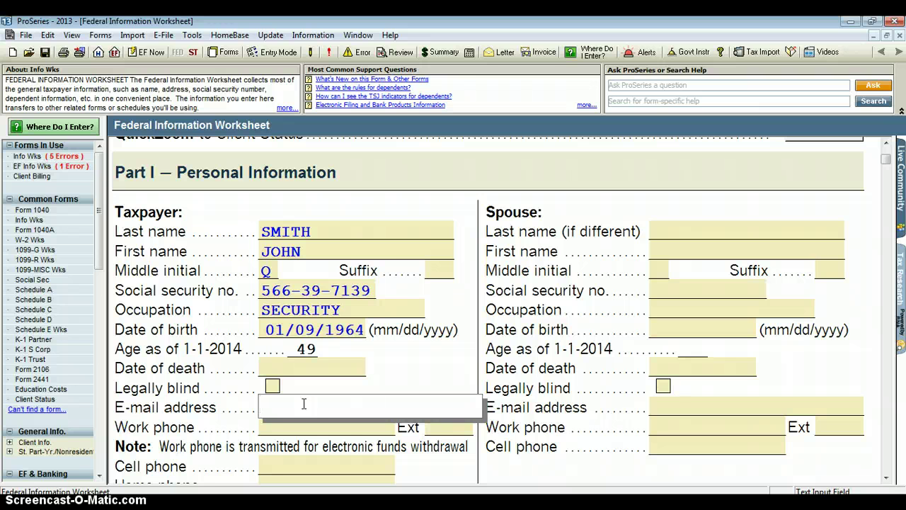
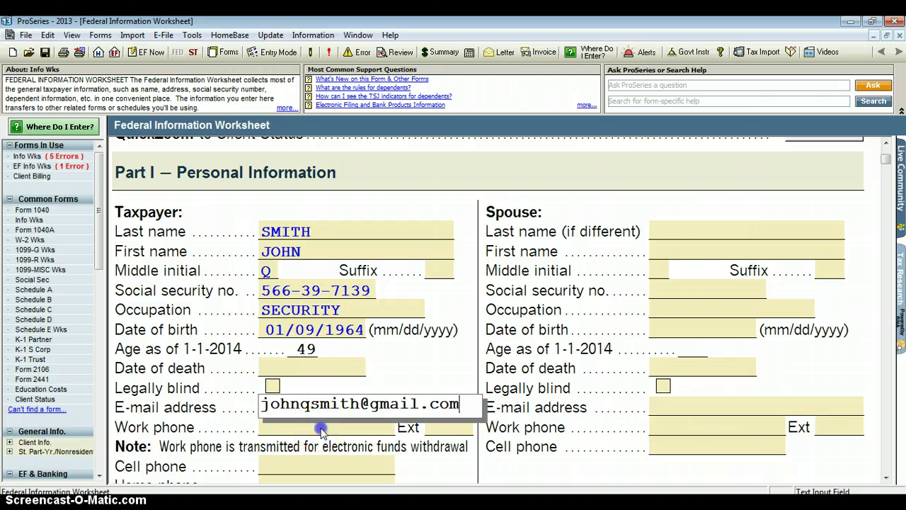
{"action": "left_click", "coordinate": [321, 427]}
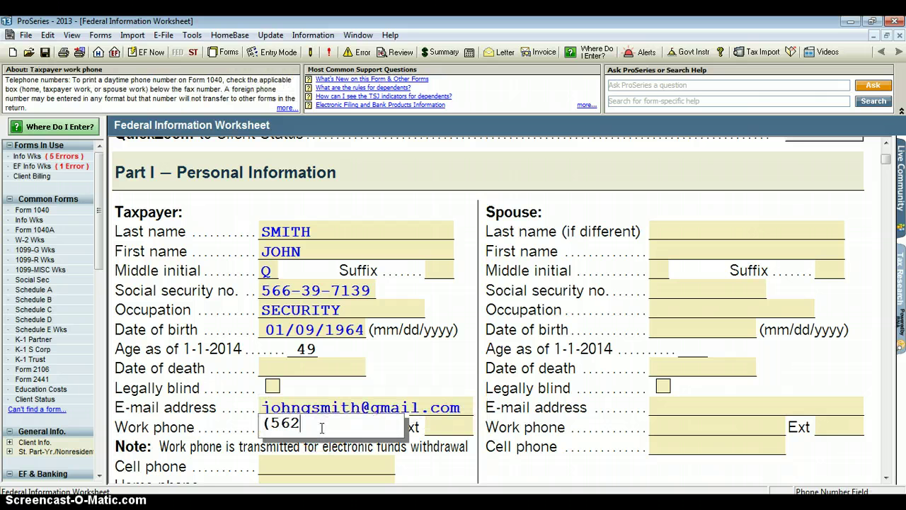
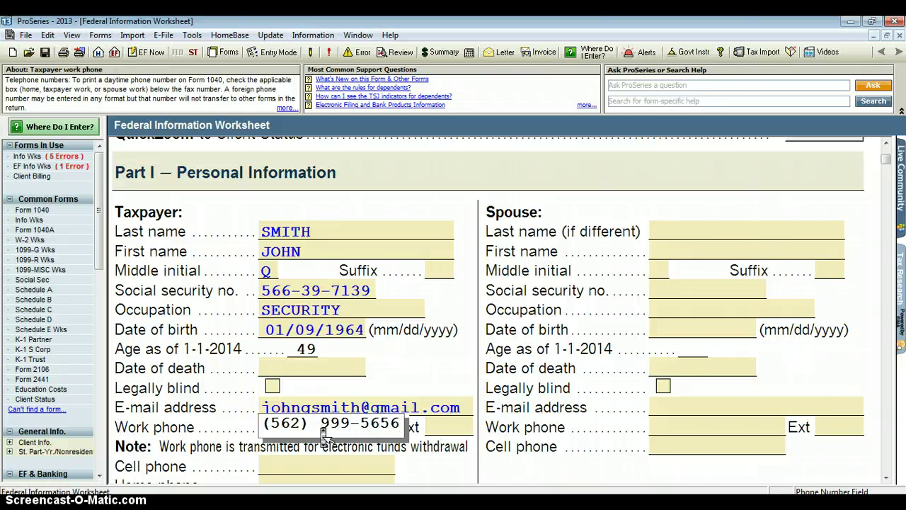
Fill in the taxpayer's cell phone number.
{"action": "scroll", "coordinate": [322, 426], "scroll_direction": "down", "scroll_amount": 2}
{"action": "left_click", "coordinate": [321, 428]}
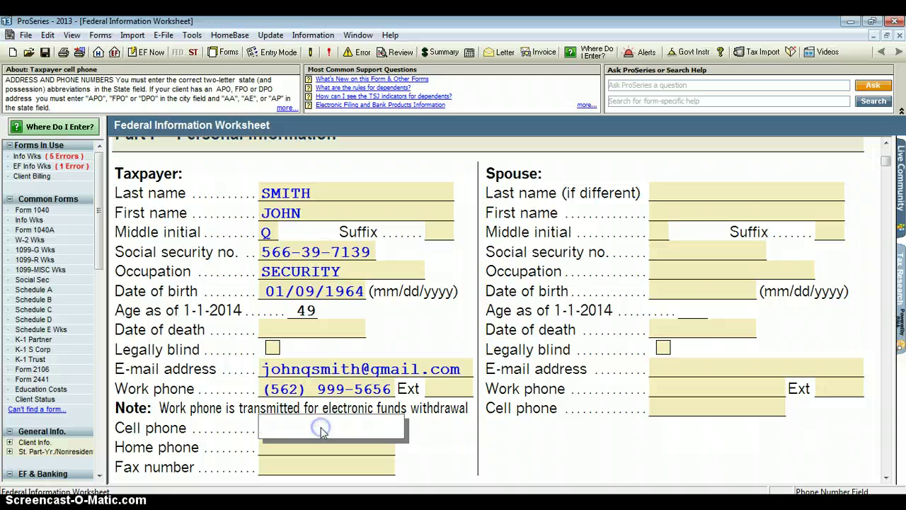
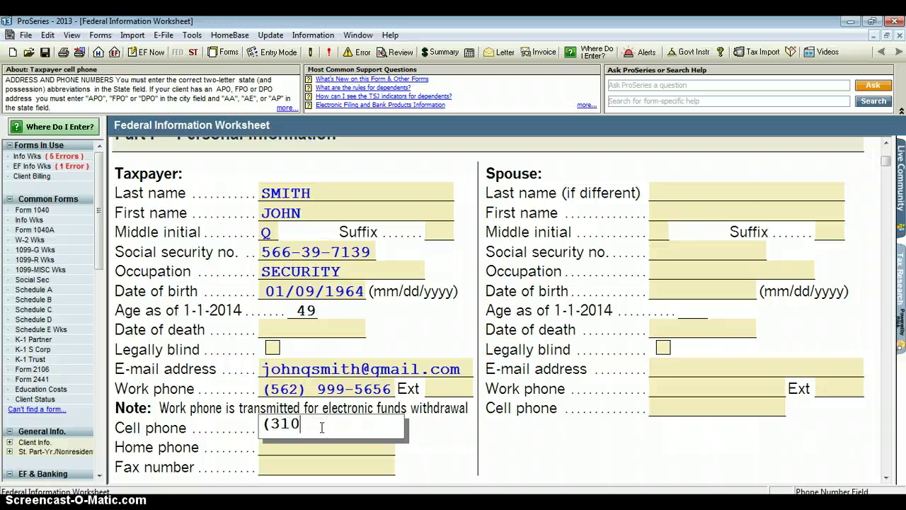
{"action": "left_click", "coordinate": [312, 427]}
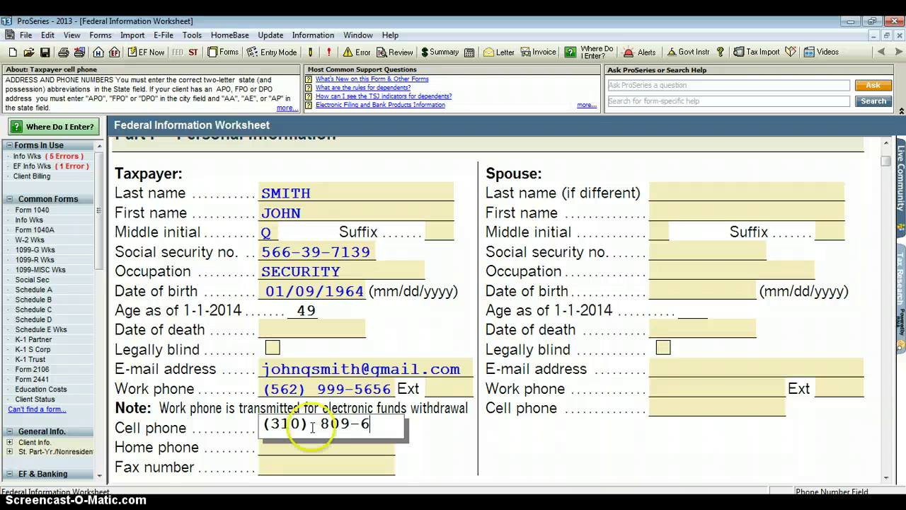
{"action": "scroll", "coordinate": [312, 427], "scroll_direction": "down", "scroll_amount": 2}
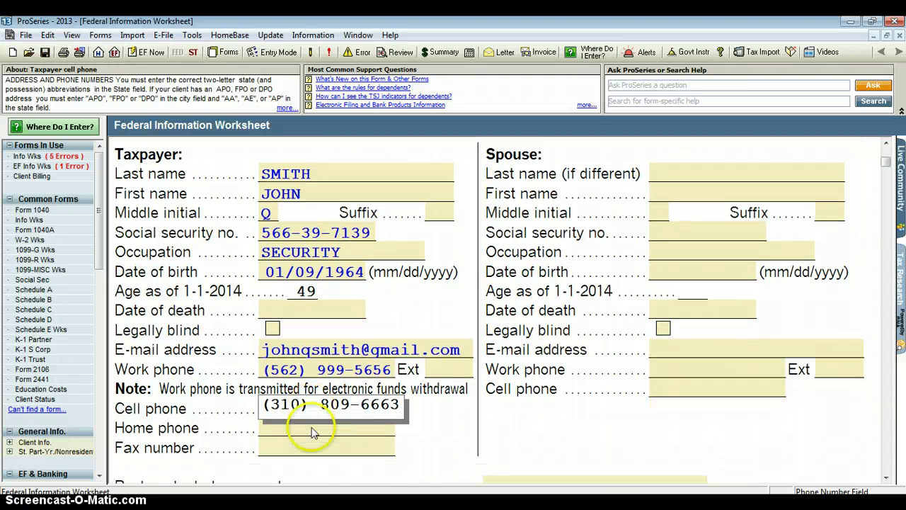
{"action": "scroll", "coordinate": [312, 431], "scroll_direction": "down", "scroll_amount": 3}
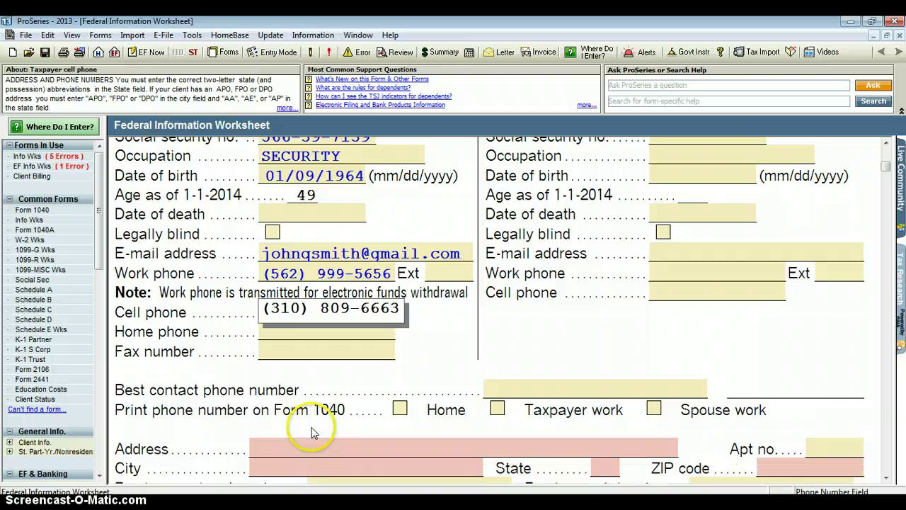
{"action": "scroll", "coordinate": [312, 432], "scroll_direction": "down", "scroll_amount": 2}
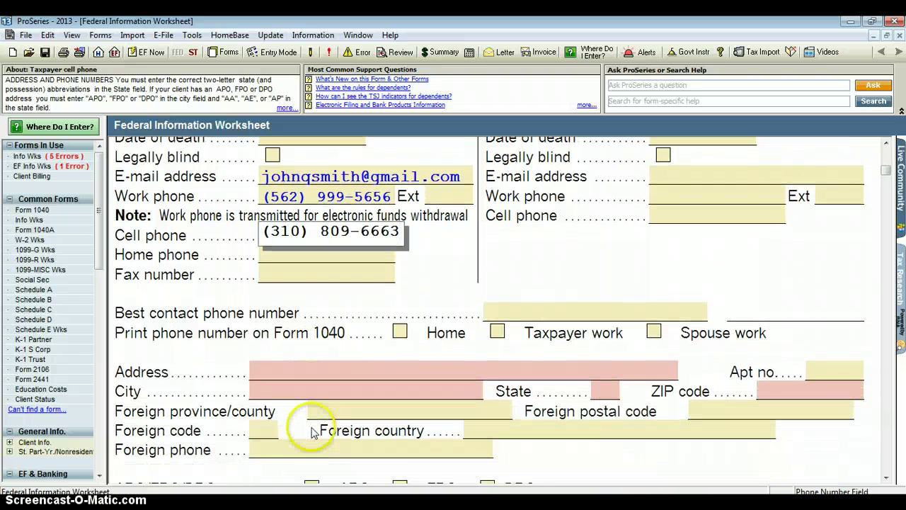
Enter the taxpayer's street address and ZIP code, letting city and state auto-fill.
{"action": "left_click", "coordinate": [312, 372]}
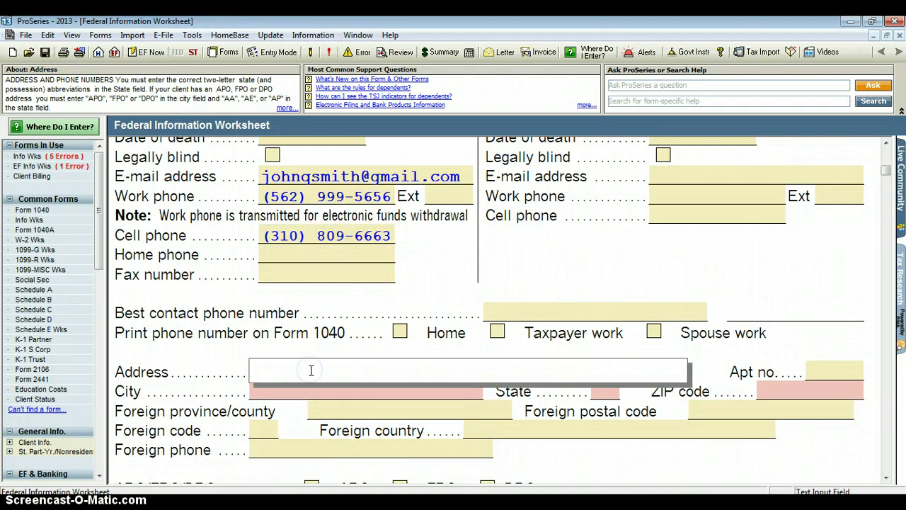
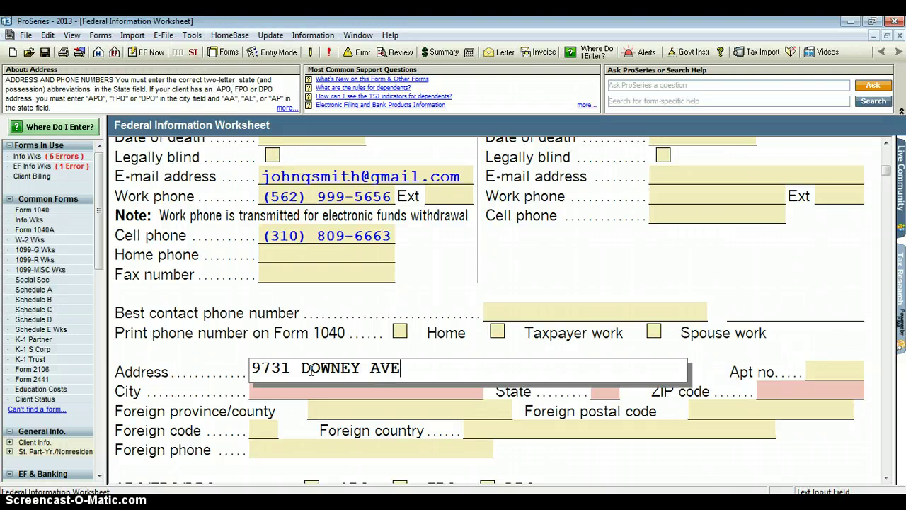
{"action": "key", "text": "Tab"}
{"action": "key", "text": "Tab"}
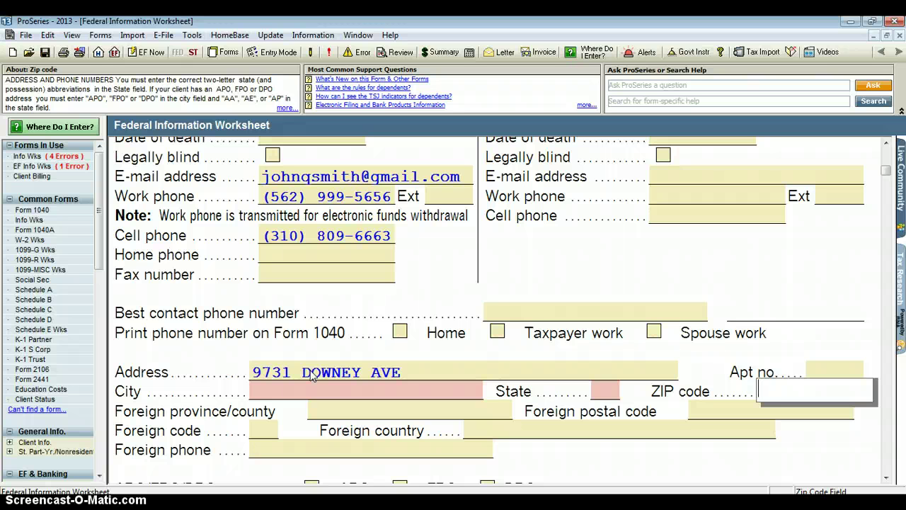
{"action": "type", "text": "90242"}
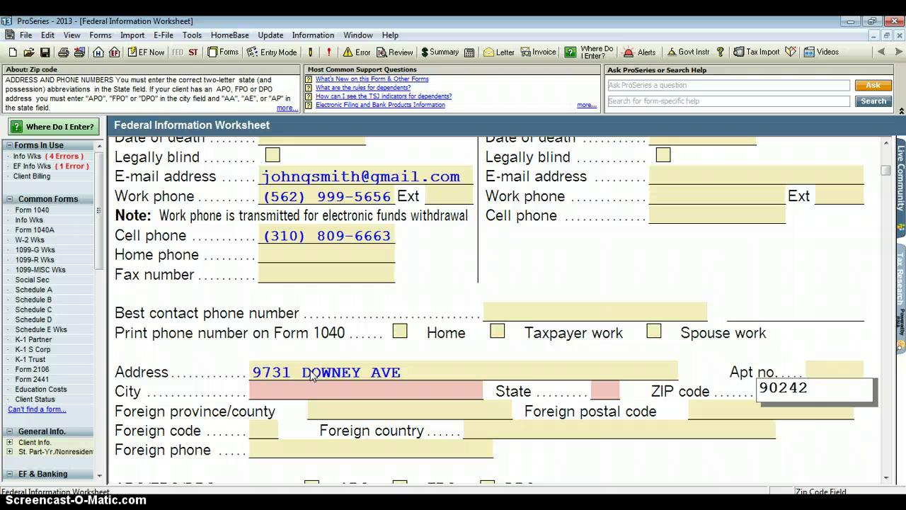
{"action": "key", "text": "Tab"}
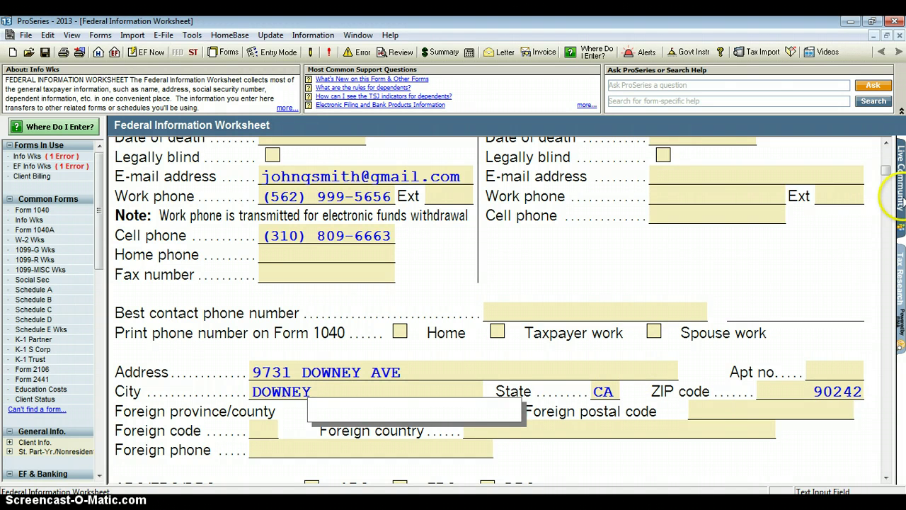
In Part II, check Head of household as the federal filing status.
{"action": "left_click_drag", "start_coordinate": [888, 177], "coordinate": [889, 184]}
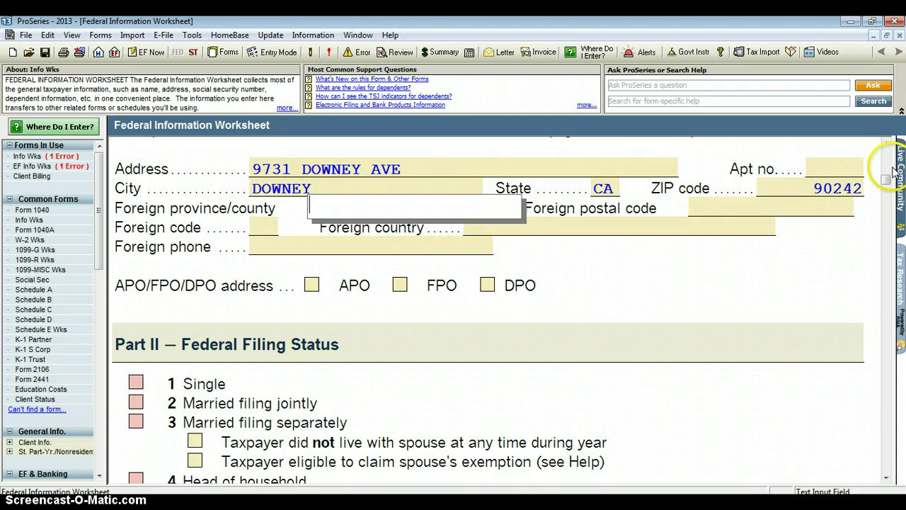
{"action": "left_click_drag", "start_coordinate": [891, 182], "coordinate": [891, 189]}
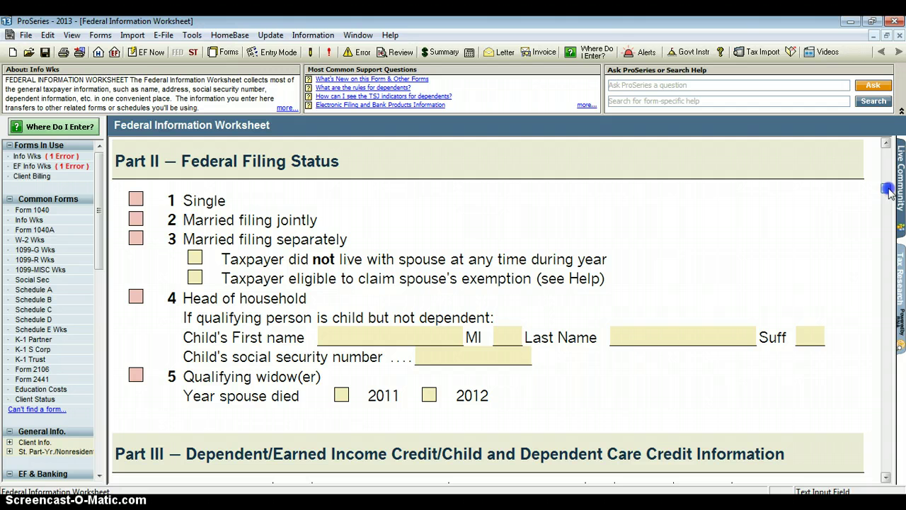
{"action": "left_click", "coordinate": [136, 199]}
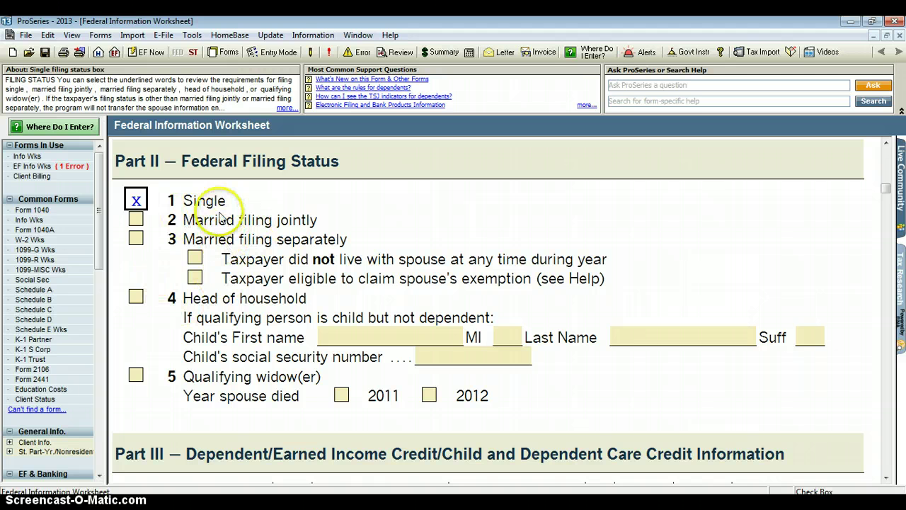
{"action": "left_click", "coordinate": [138, 298]}
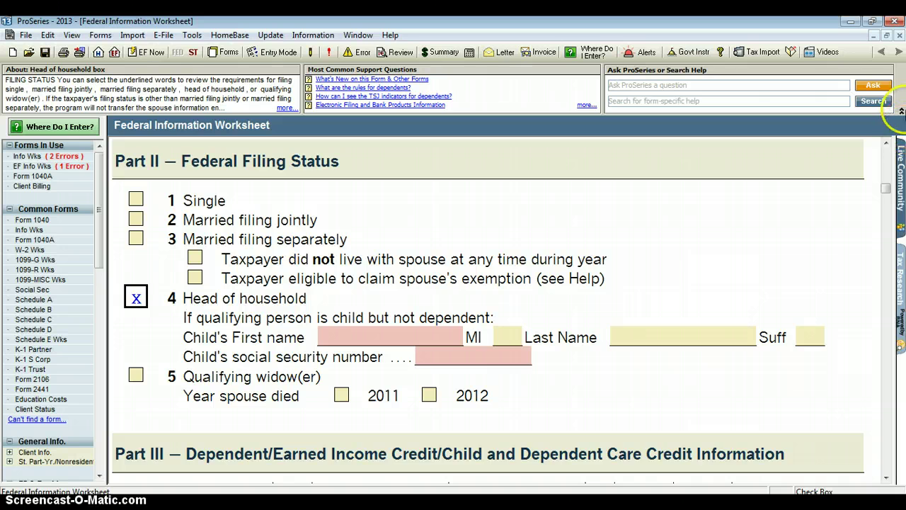
Enter the dependent's first name, middle initial, suffix JR and social security number.
{"action": "left_click_drag", "start_coordinate": [885, 188], "coordinate": [886, 210]}
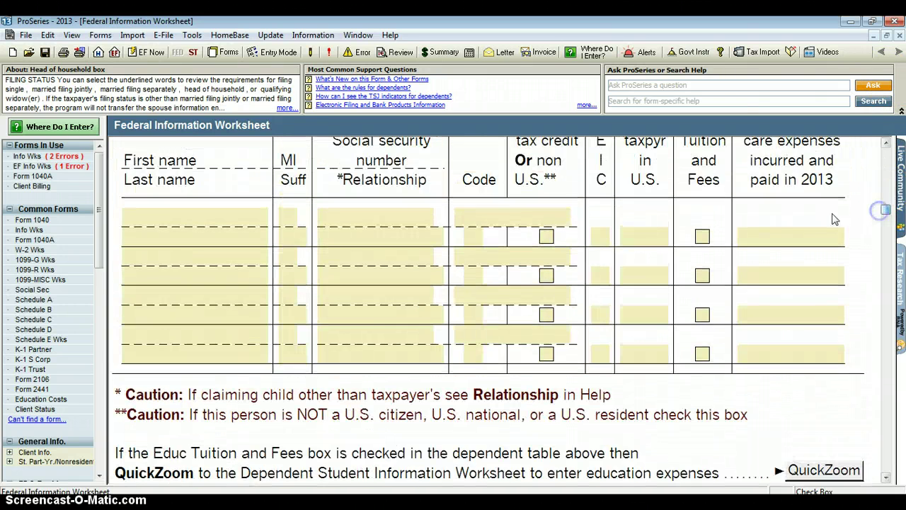
{"action": "left_click", "coordinate": [234, 220]}
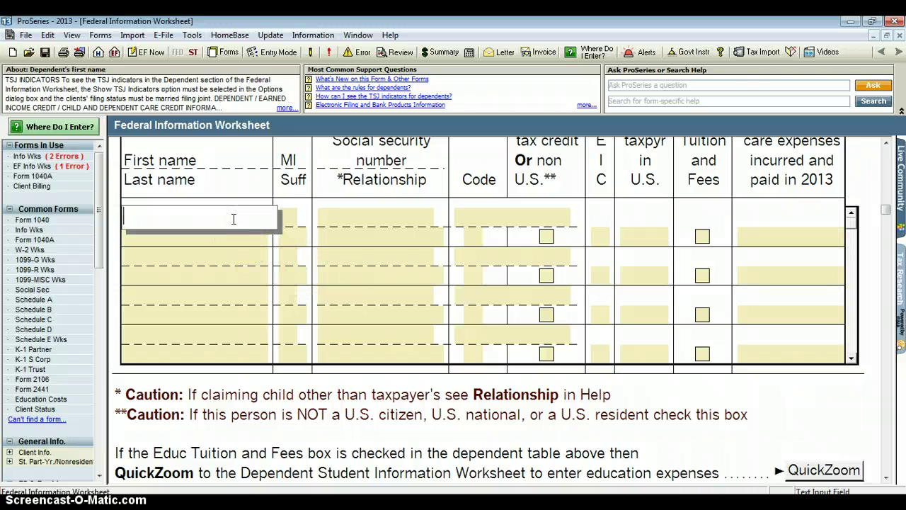
{"action": "type", "text": "JOHN"}
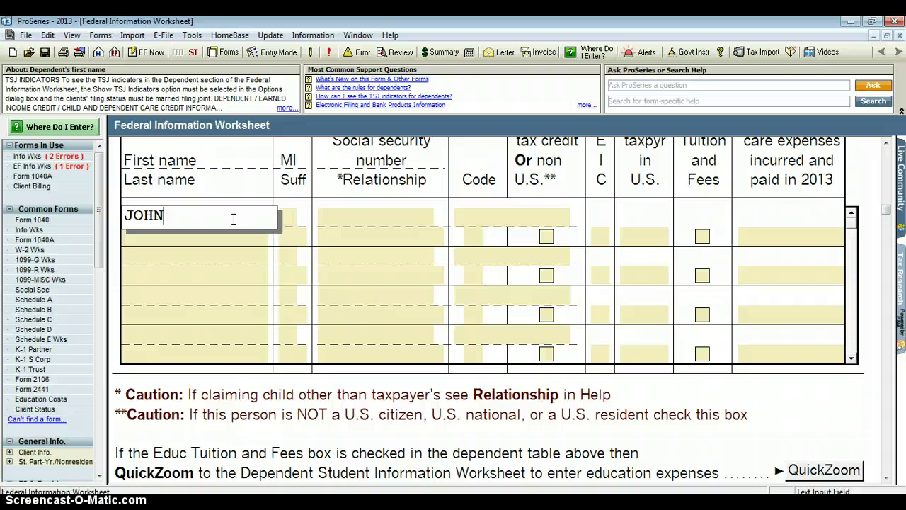
{"action": "key", "text": "Tab"}
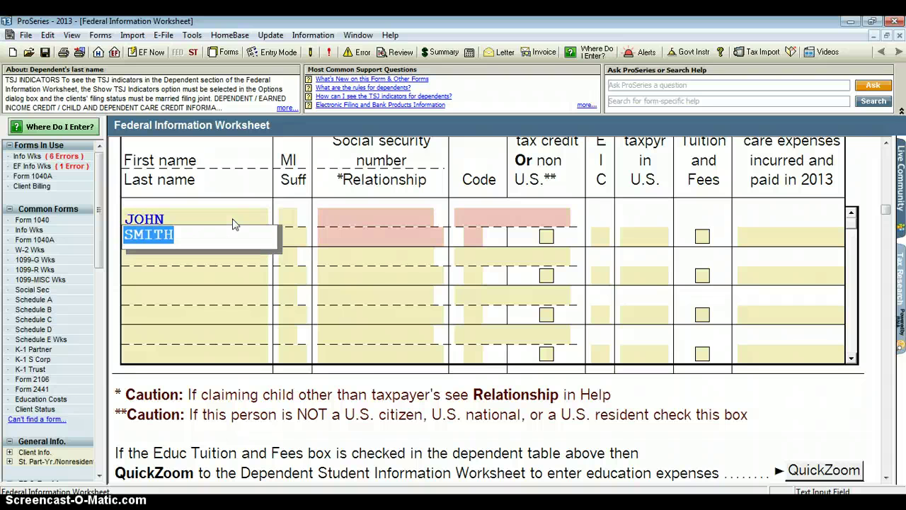
{"action": "key", "text": "Tab"}
{"action": "type", "text": "O"}
{"action": "key", "text": "Tab"}
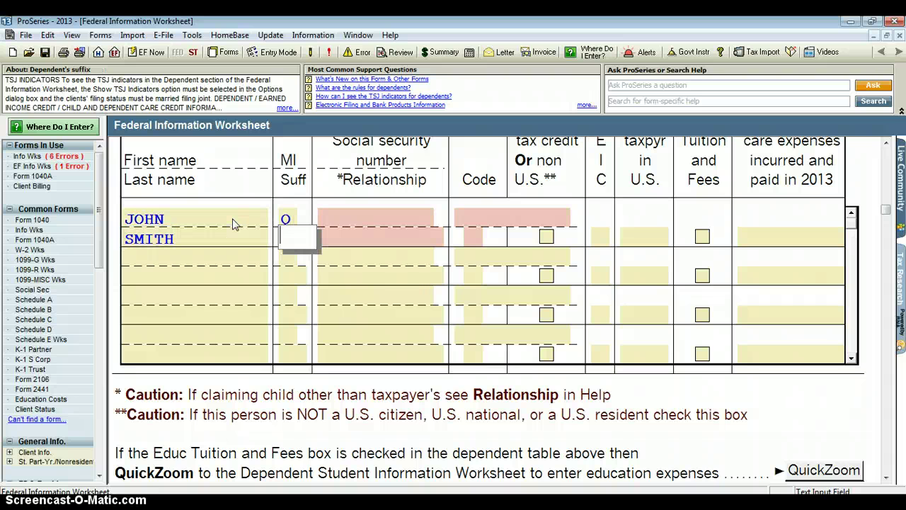
{"action": "type", "text": "JR"}
{"action": "key", "text": "Tab"}
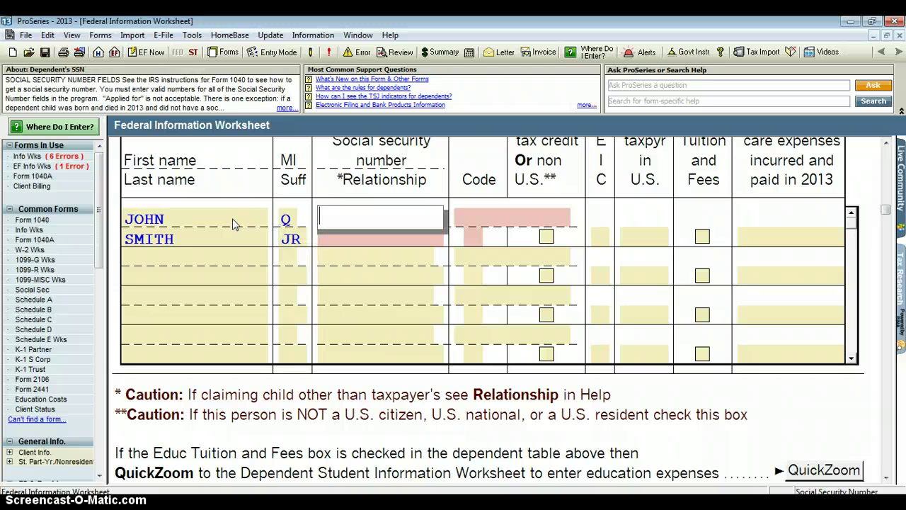
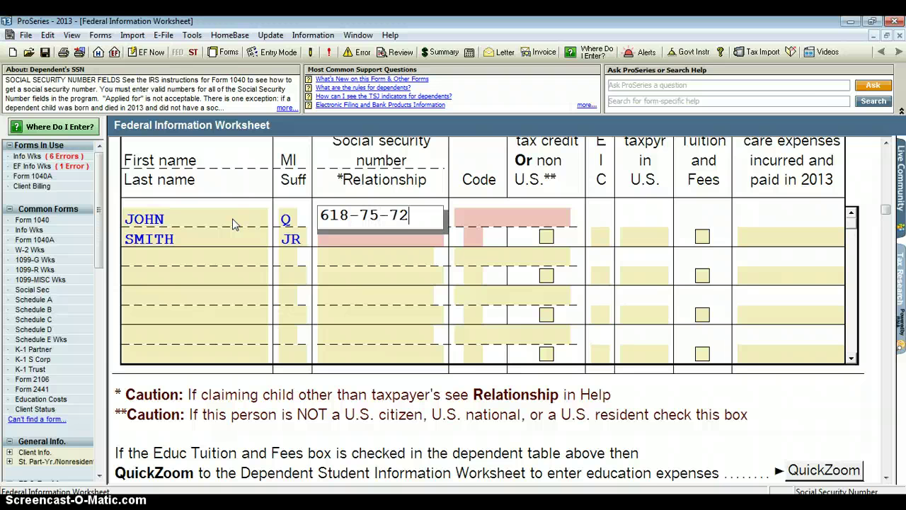
Set the dependent's relationship to Son.
{"action": "left_click", "coordinate": [344, 247]}
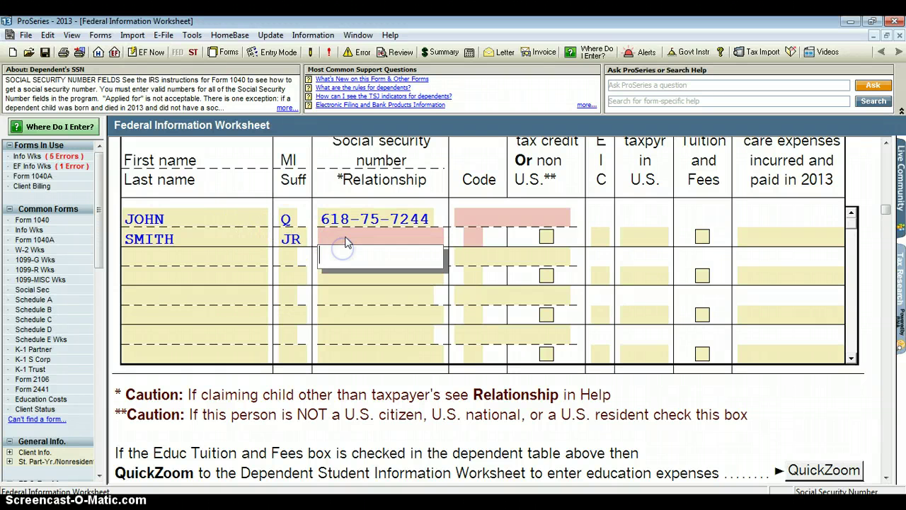
{"action": "left_click", "coordinate": [347, 241]}
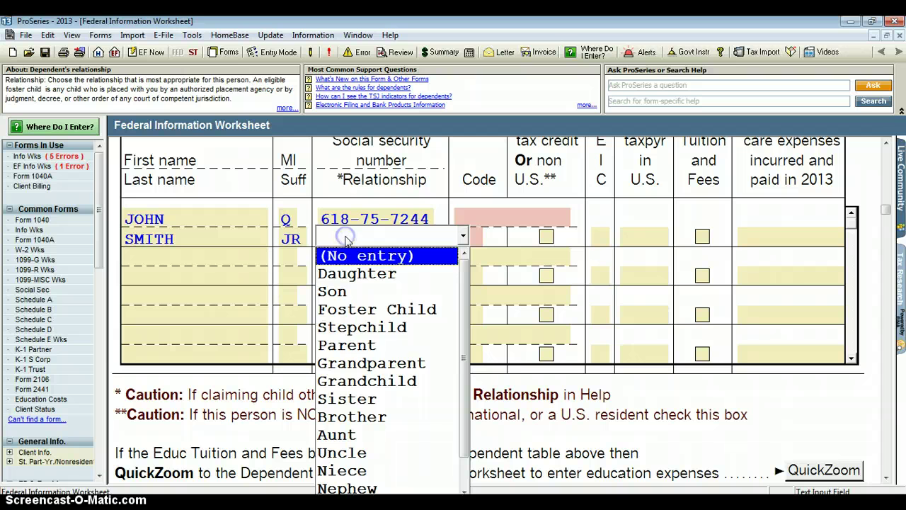
{"action": "left_click", "coordinate": [336, 289]}
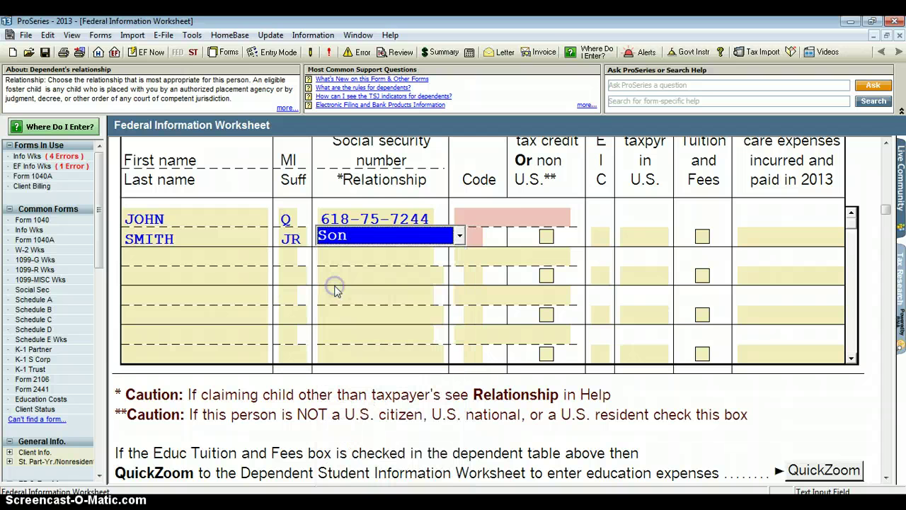
{"action": "left_click", "coordinate": [482, 218]}
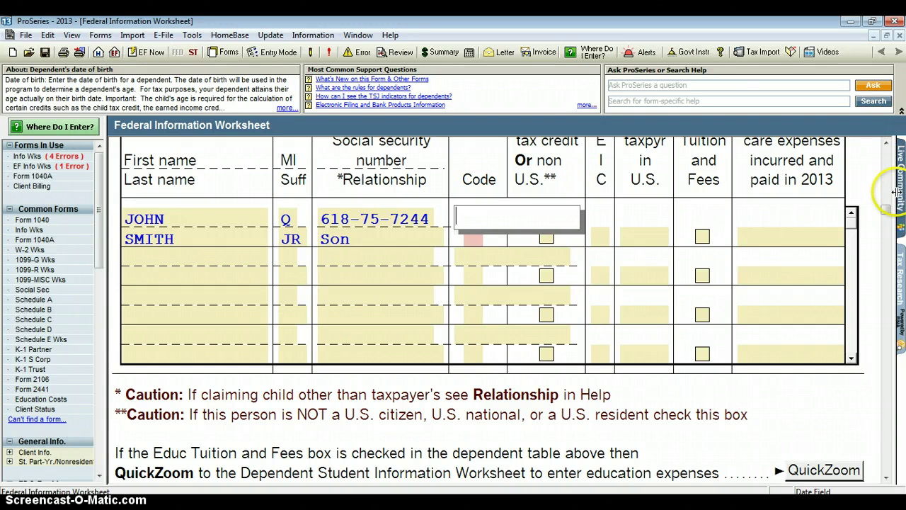
Enter the dependent's date of birth as 09/17/09.
{"action": "scroll", "coordinate": [890, 207], "scroll_direction": "up", "scroll_amount": 3}
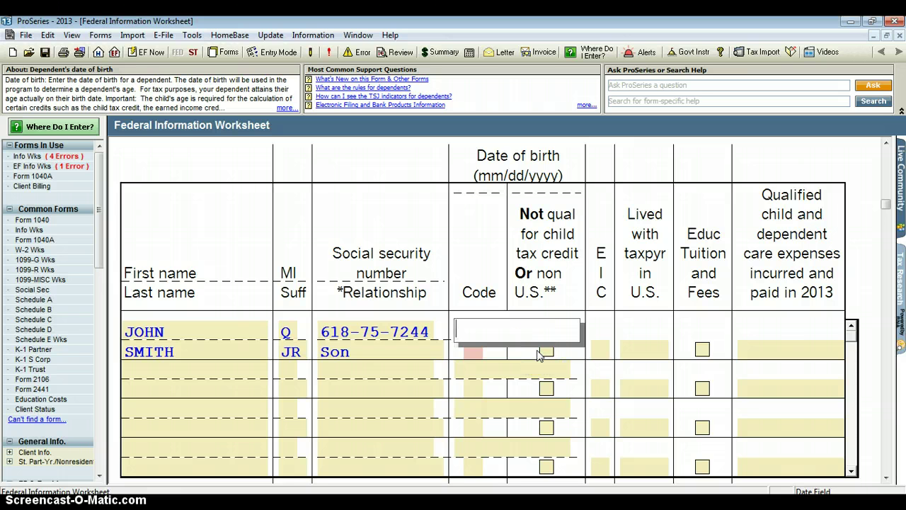
{"action": "type", "text": "09"}
{"action": "type", "text": "/17/09"}
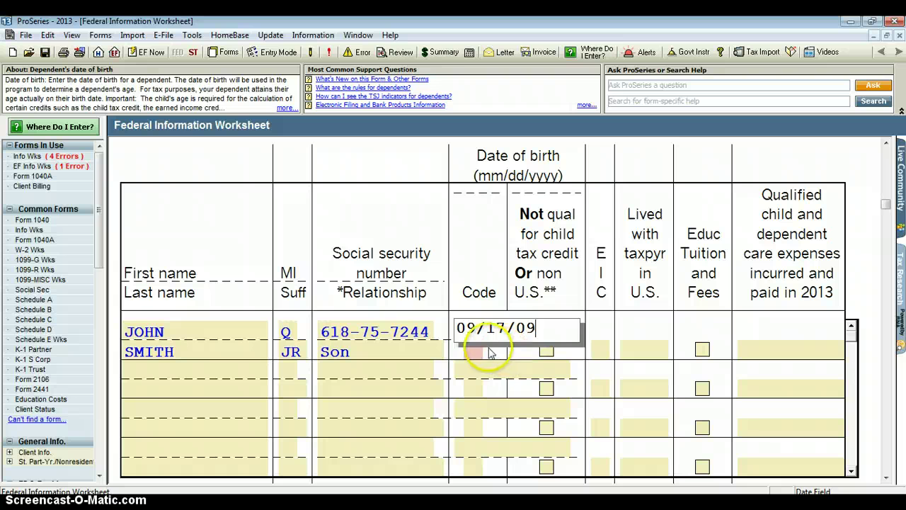
{"action": "left_click", "coordinate": [485, 352]}
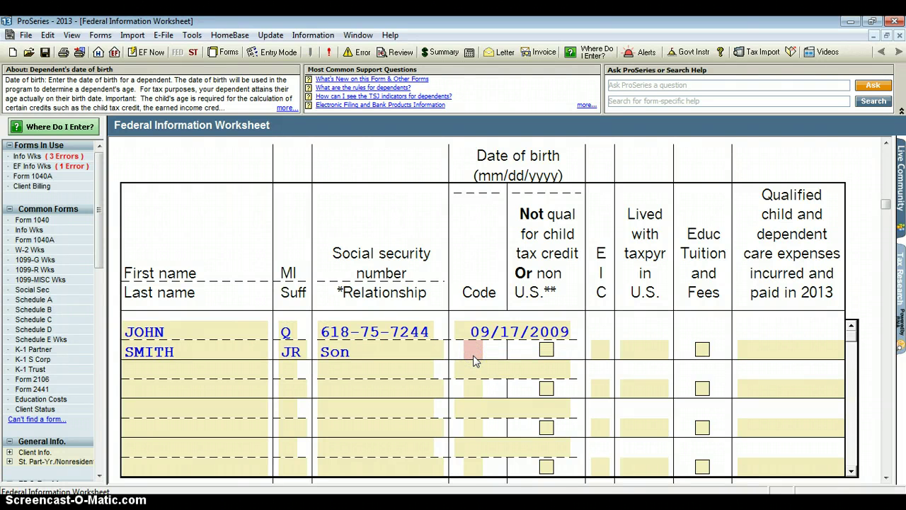
{"action": "left_click", "coordinate": [474, 359]}
{"action": "left_click", "coordinate": [488, 350]}
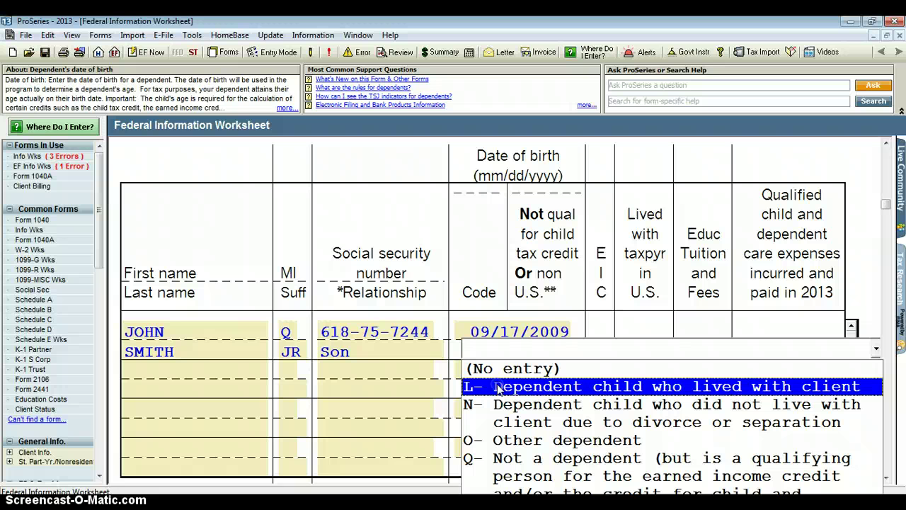
In the son's row, choose Code L, EIC code E and Lived with taxpayer 12 months.
{"action": "left_click", "coordinate": [498, 389]}
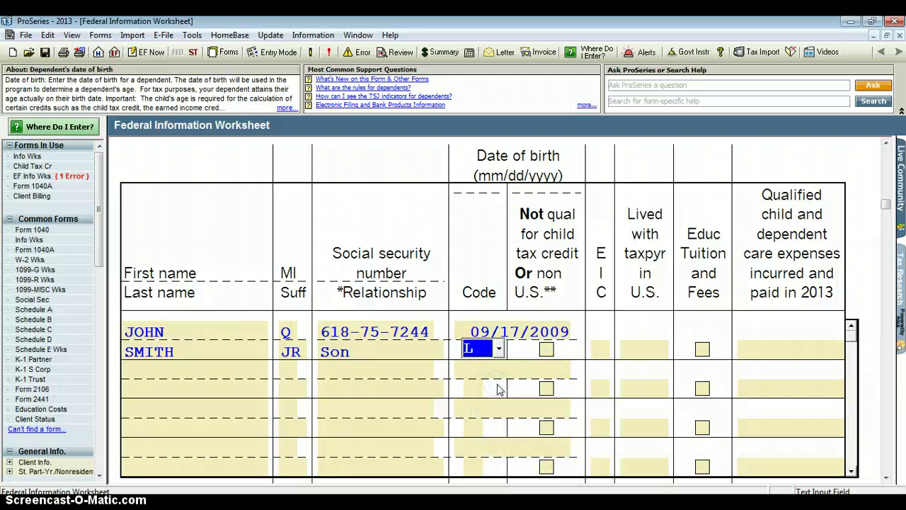
{"action": "left_click", "coordinate": [601, 351]}
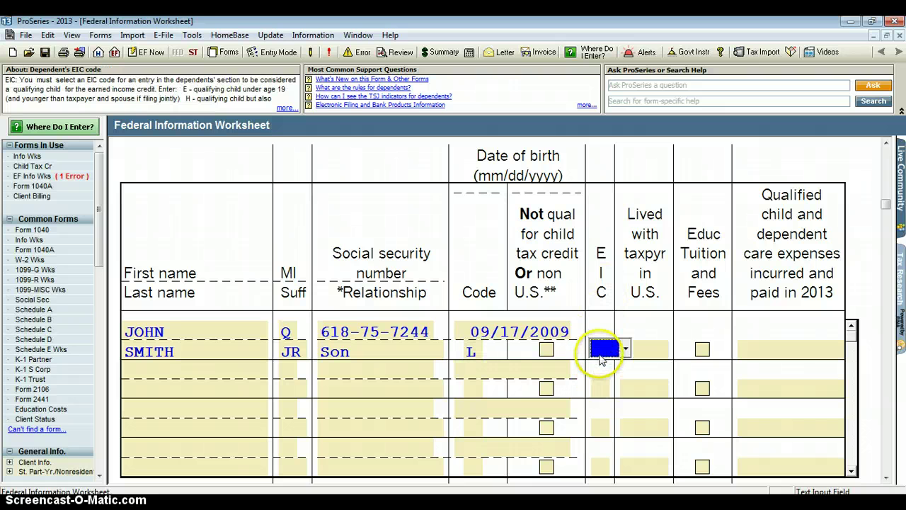
{"action": "left_click", "coordinate": [602, 350]}
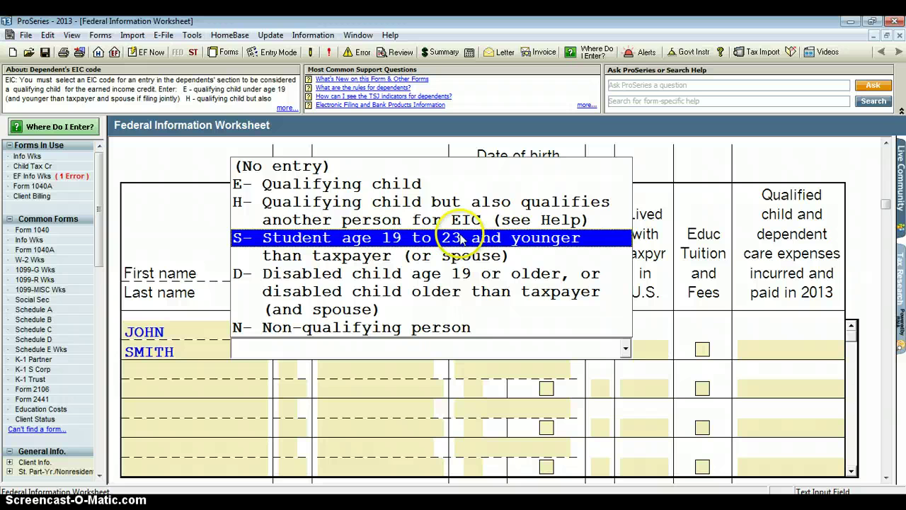
{"action": "left_click", "coordinate": [446, 186]}
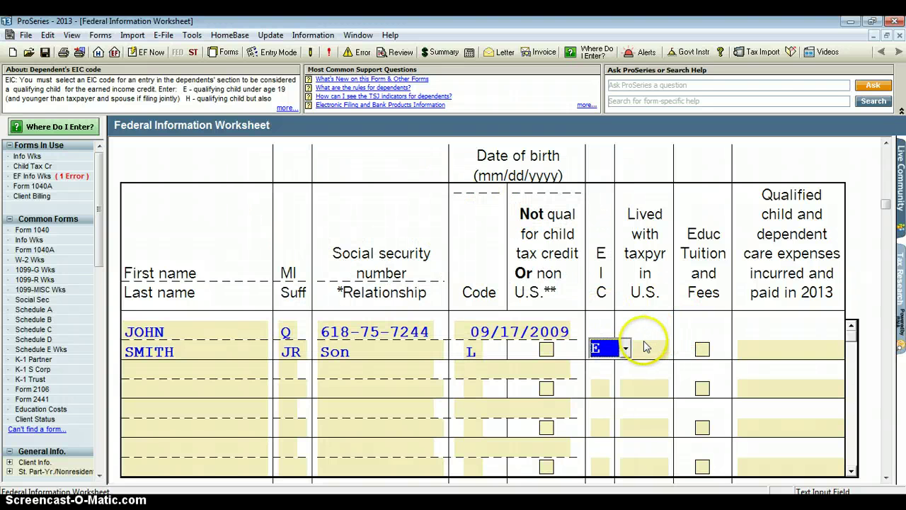
{"action": "left_click", "coordinate": [643, 346]}
{"action": "left_click", "coordinate": [642, 354]}
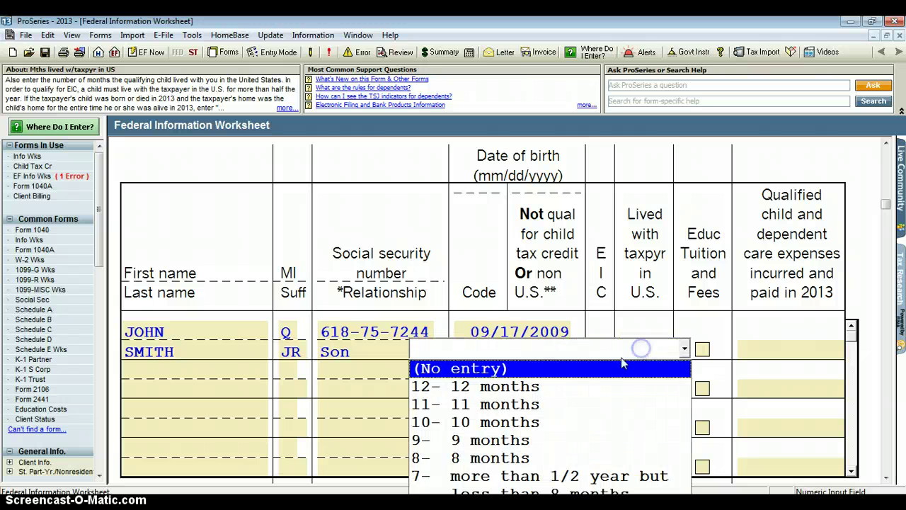
{"action": "left_click", "coordinate": [582, 398]}
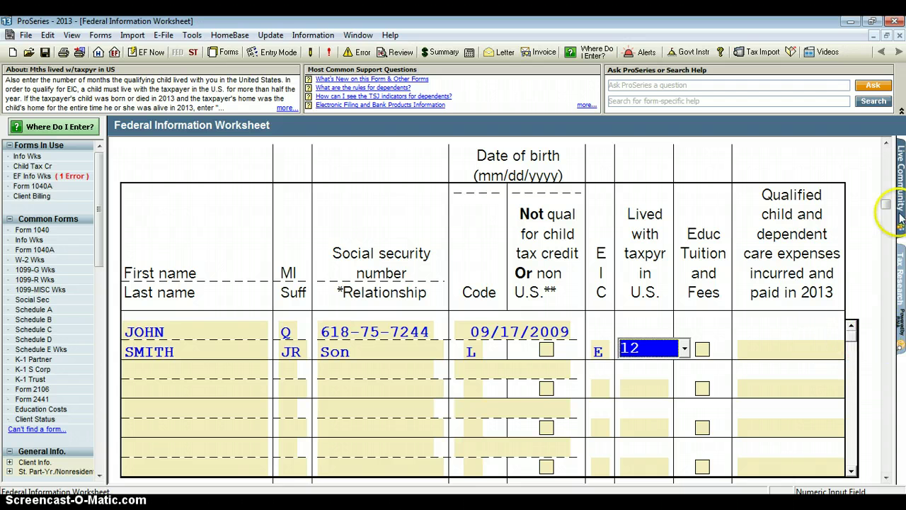
In Part IV, answer No to qualifying child of another person and Yes to U.S. home over half of 2013.
{"action": "left_click_drag", "start_coordinate": [889, 205], "coordinate": [890, 235]}
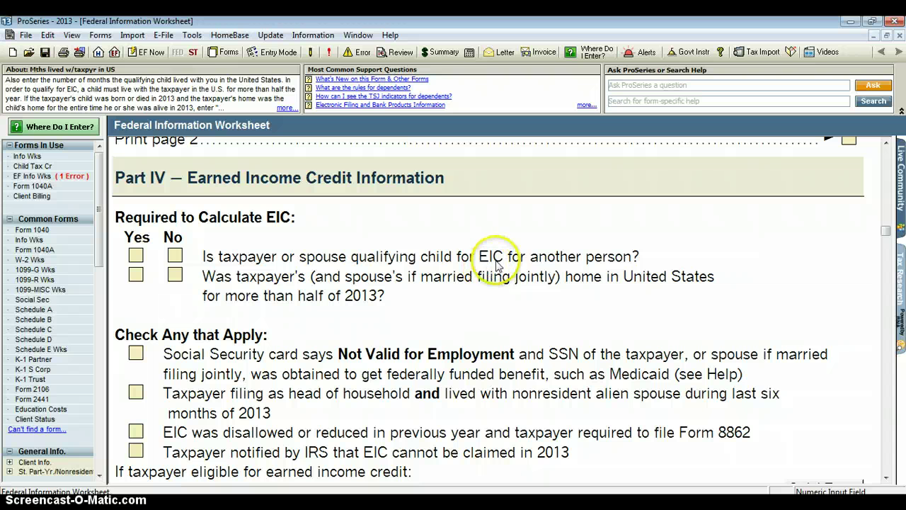
{"action": "left_click", "coordinate": [176, 257]}
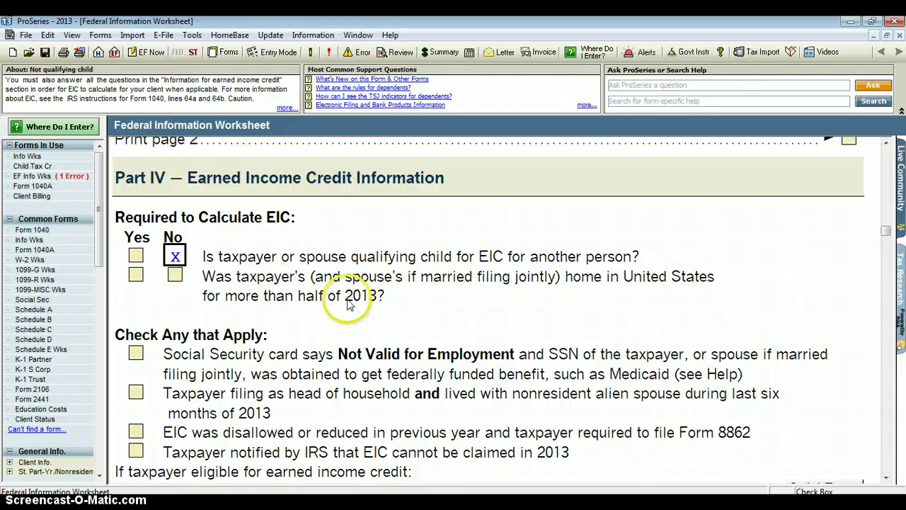
{"action": "left_click", "coordinate": [135, 276]}
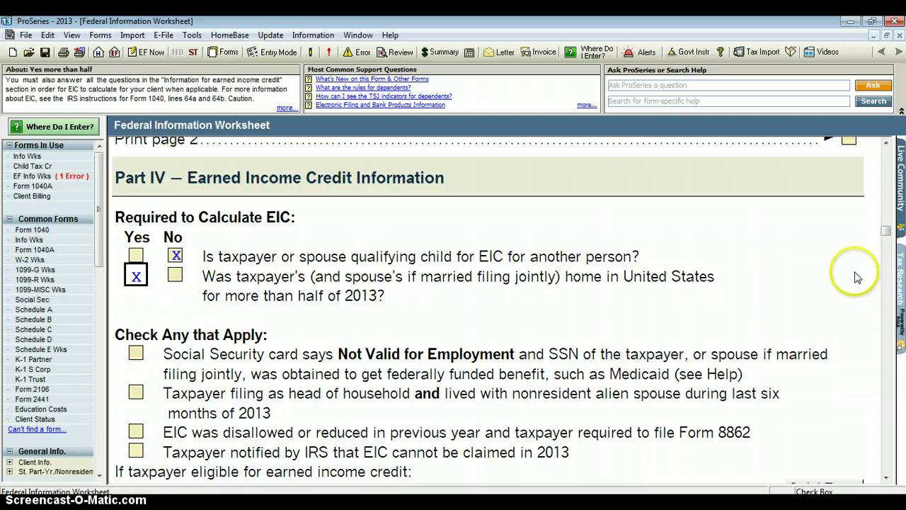
Scroll down to Part V and select the paid preparer code field.
{"action": "left_click_drag", "start_coordinate": [888, 236], "coordinate": [889, 253]}
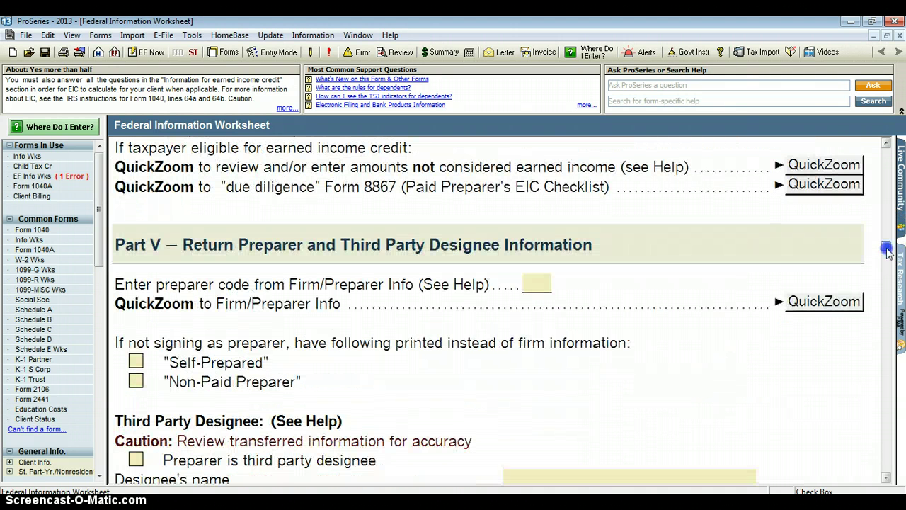
{"action": "left_click", "coordinate": [532, 285]}
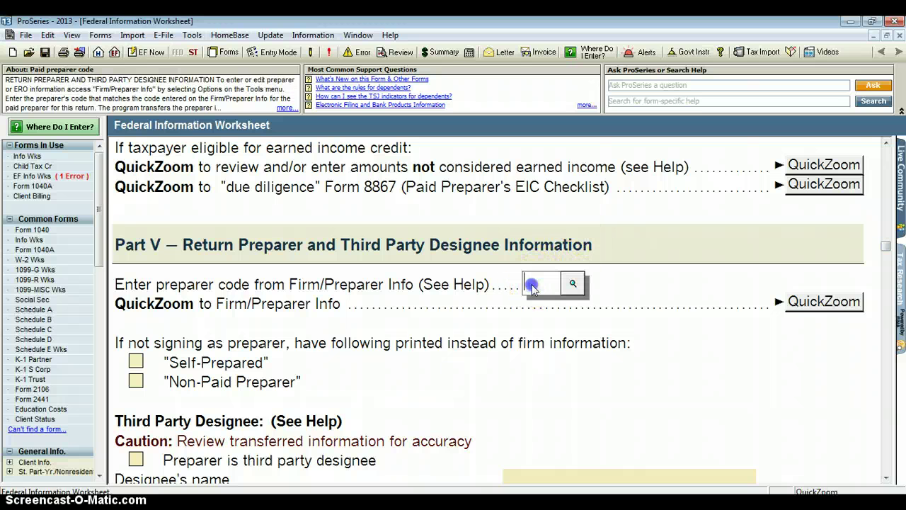